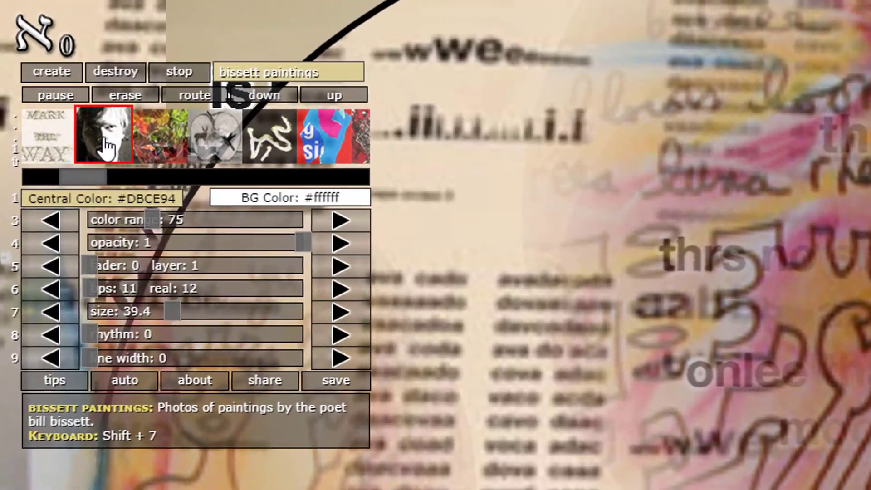
Try the Regina Celia Pinto, Stasja Voluti, C Mehrl Bennett and Andrew Topel nibs one after another.
click(67, 58)
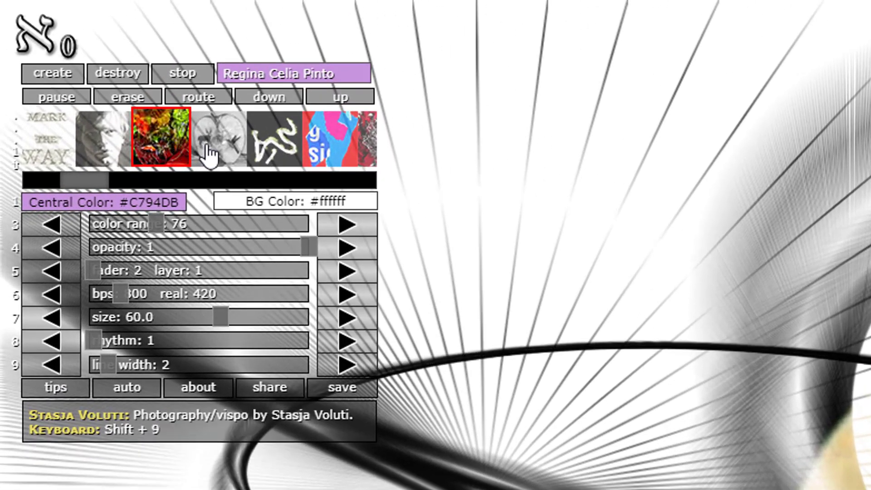
click(208, 150)
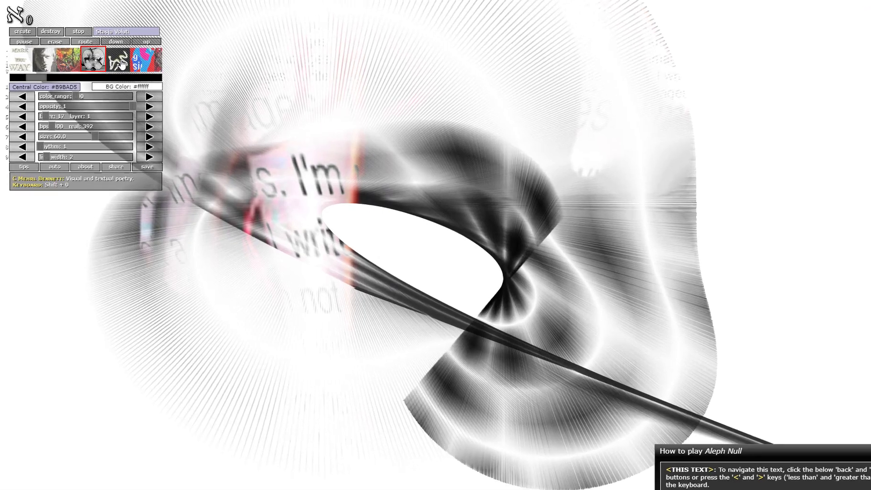
click(114, 59)
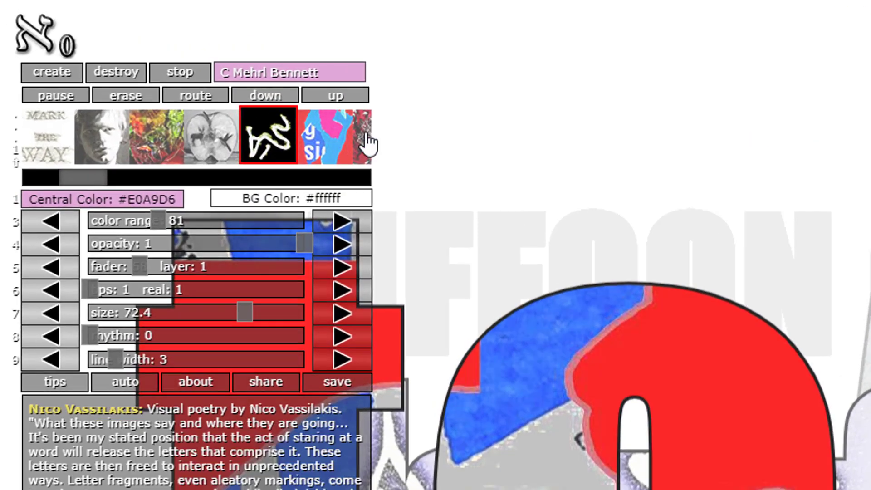
click(335, 133)
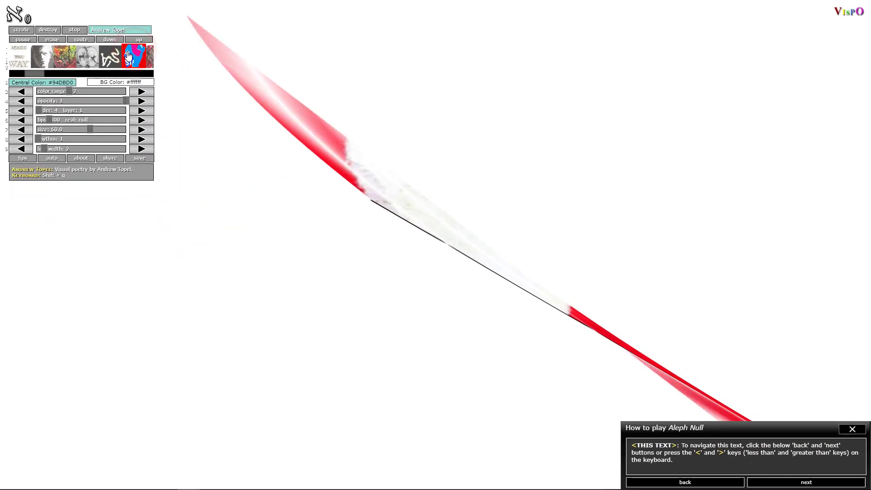
Try the Maria Damon nib followed by the Brent Bechtel nib farther along the nib selection.
drag(35, 72, 52, 78)
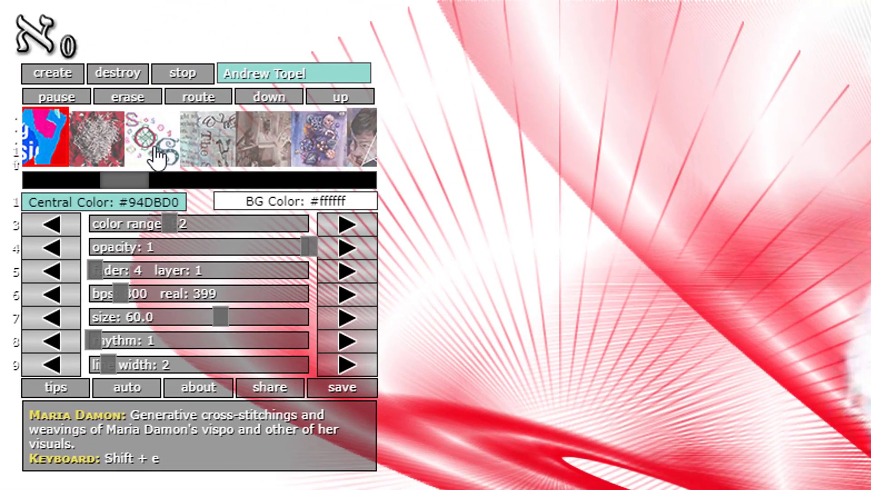
click(72, 67)
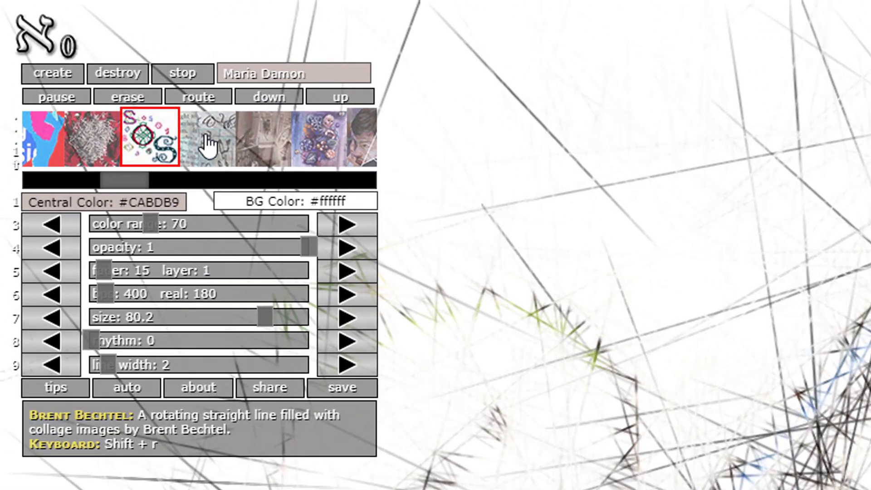
click(208, 144)
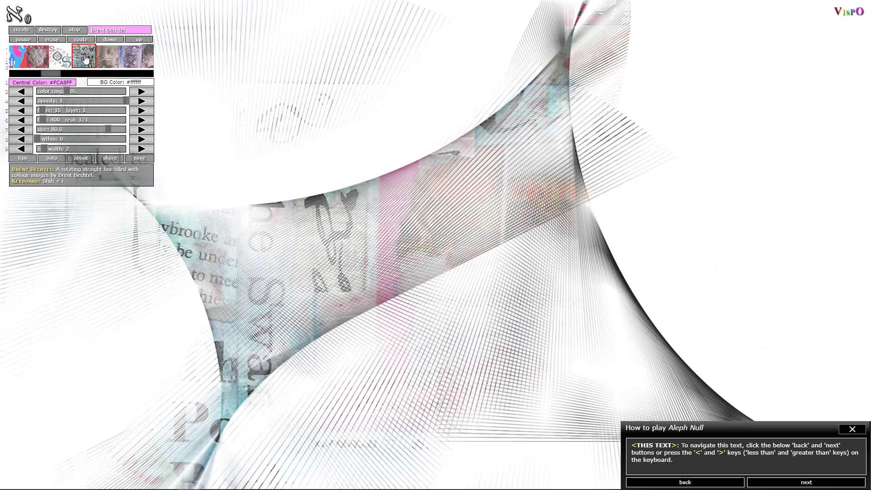
Try the Tangents, Bezcurve and Parables nibs, followed by the Text1 nib.
drag(50, 74, 98, 88)
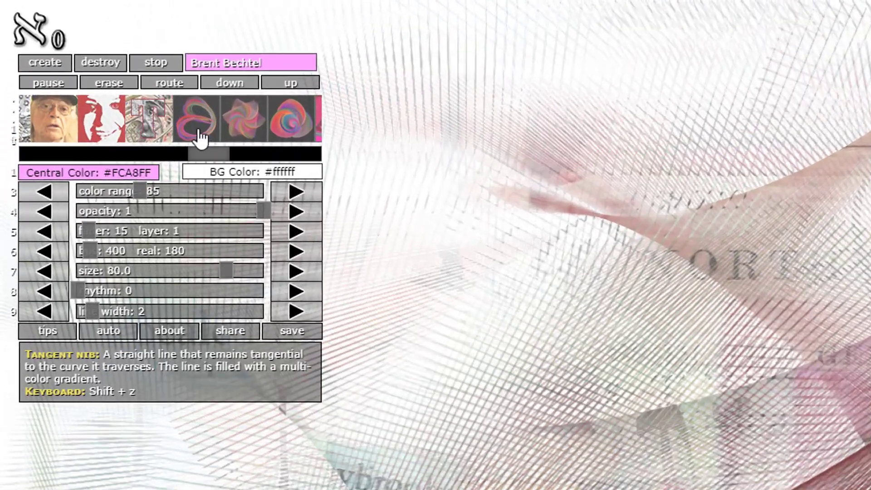
click(95, 57)
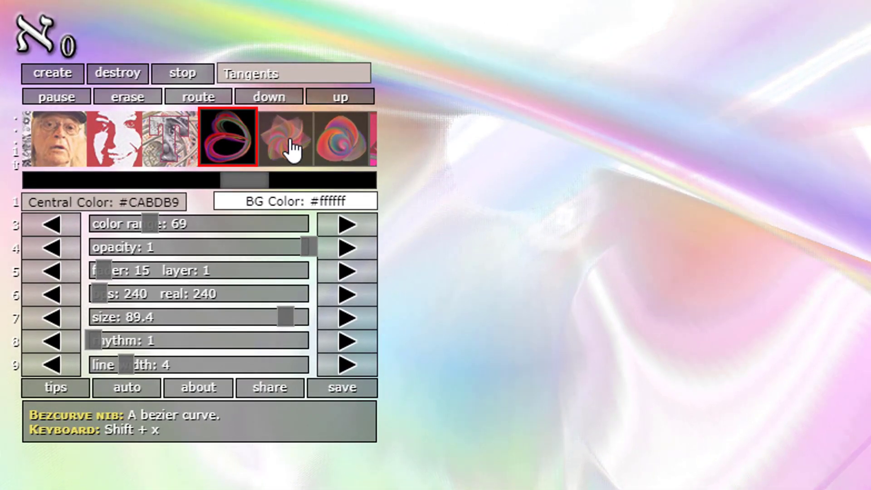
click(294, 150)
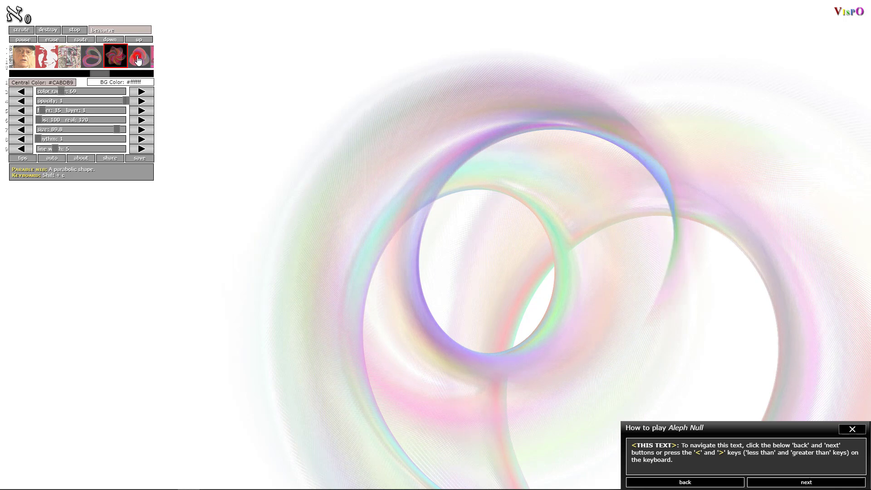
click(139, 60)
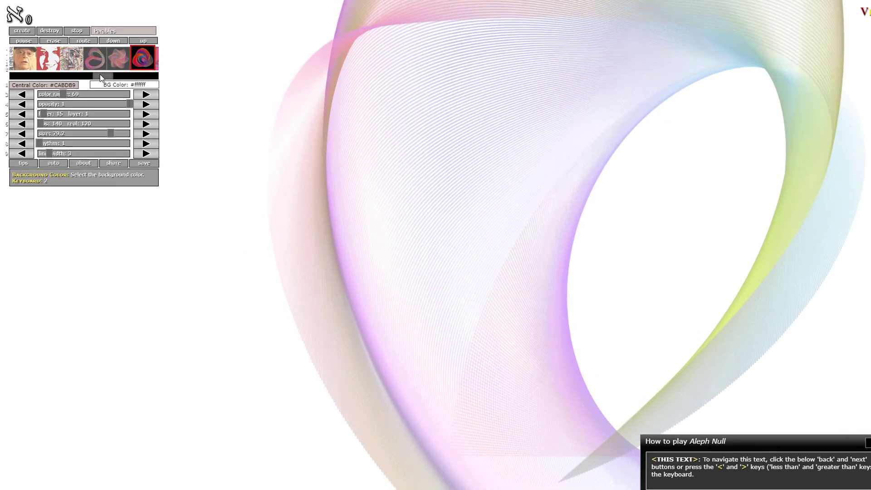
drag(100, 75, 124, 75)
click(90, 58)
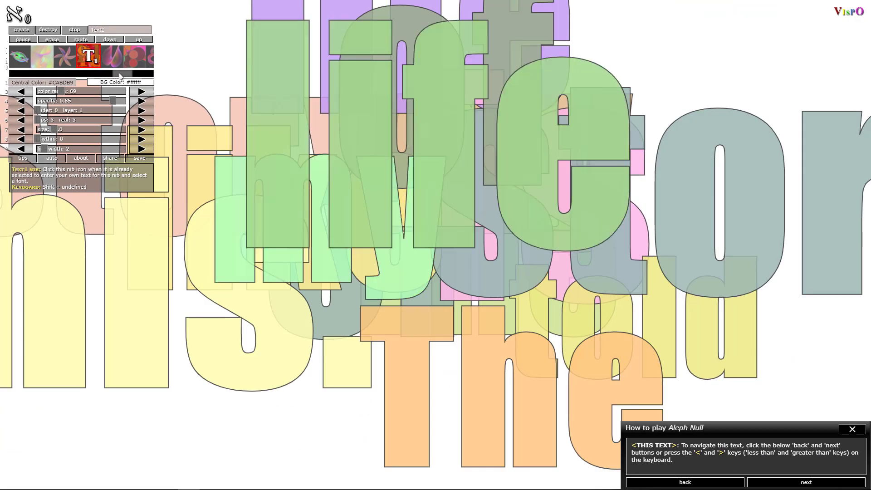
Switch to the first nib, bissett dirty concrete, and open its nib options.
drag(121, 75, 11, 74)
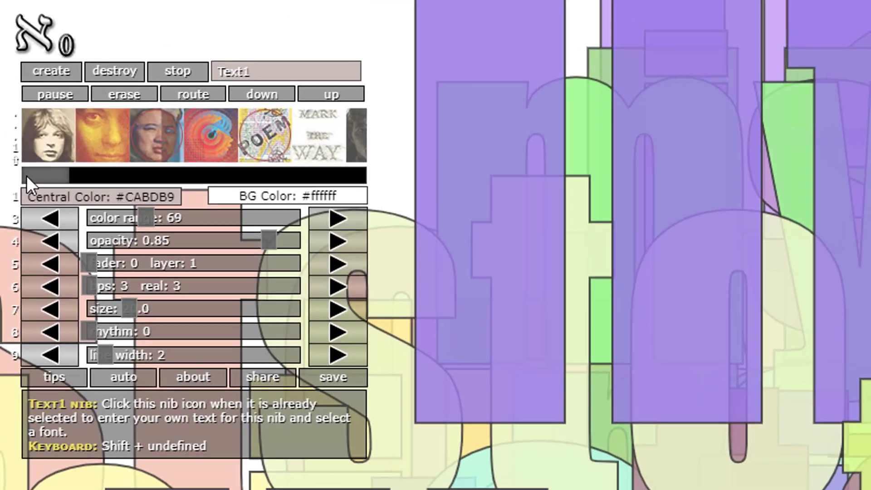
click(56, 145)
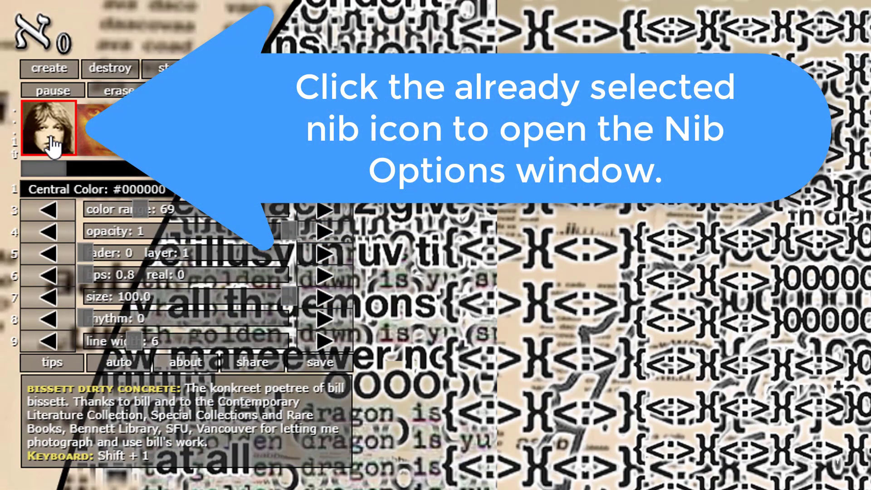
click(52, 144)
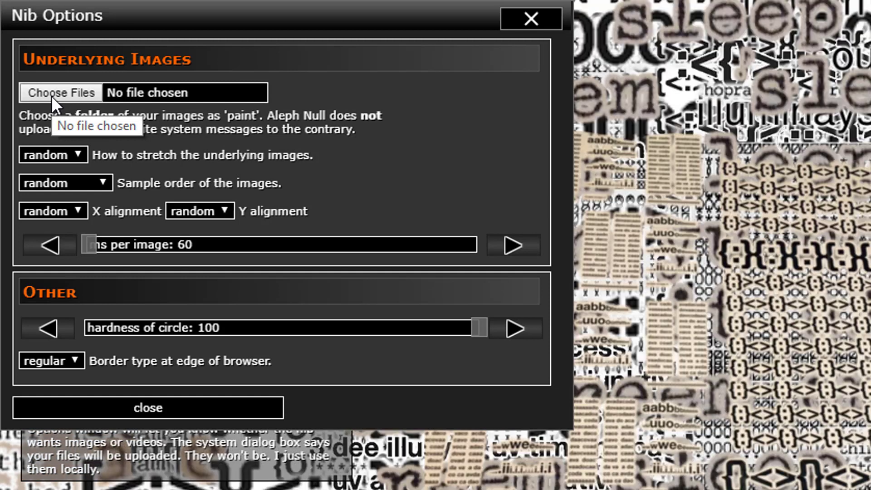
Load the images folder inside dbcinema > abstractart as the nib's underlying images, and close the nib options.
click(51, 96)
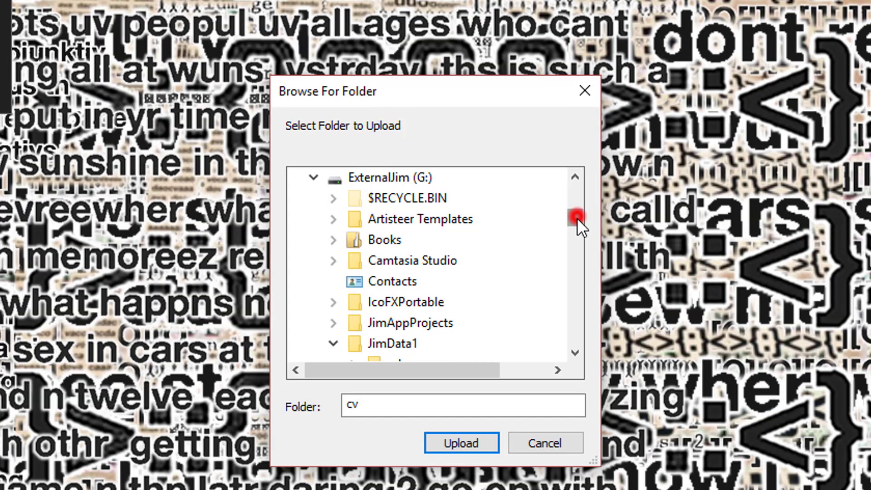
drag(578, 218, 567, 270)
drag(568, 270, 564, 287)
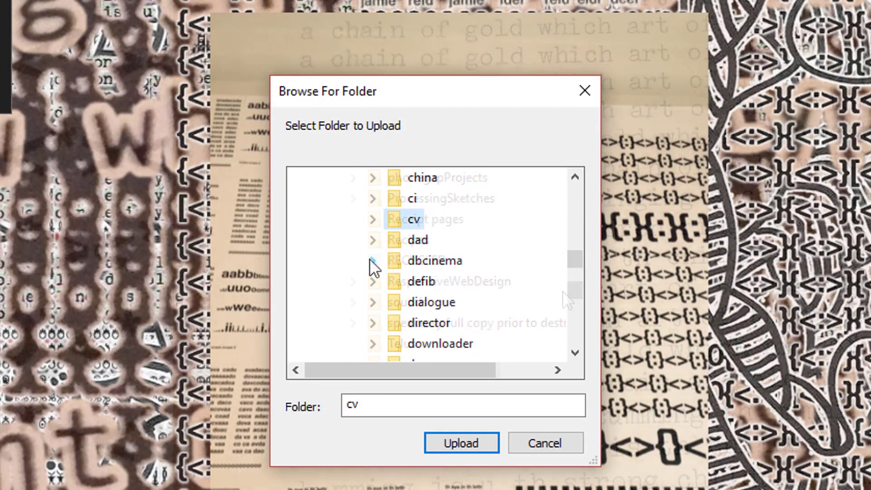
click(369, 258)
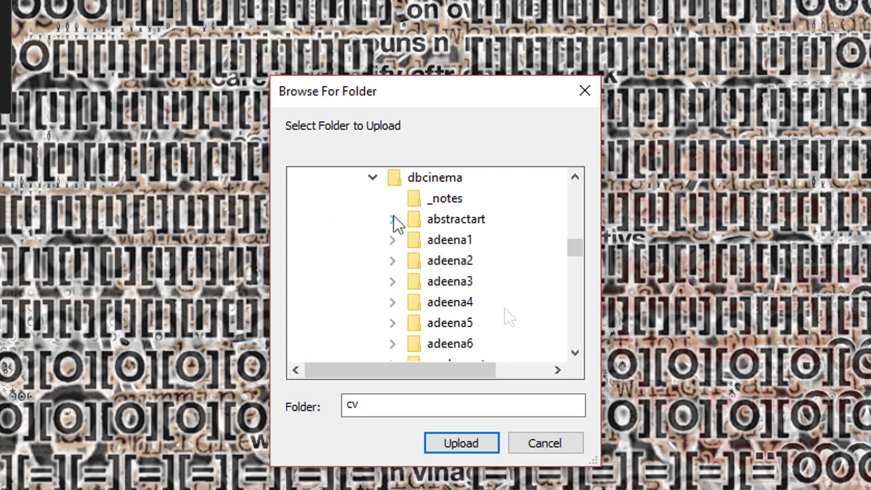
click(392, 220)
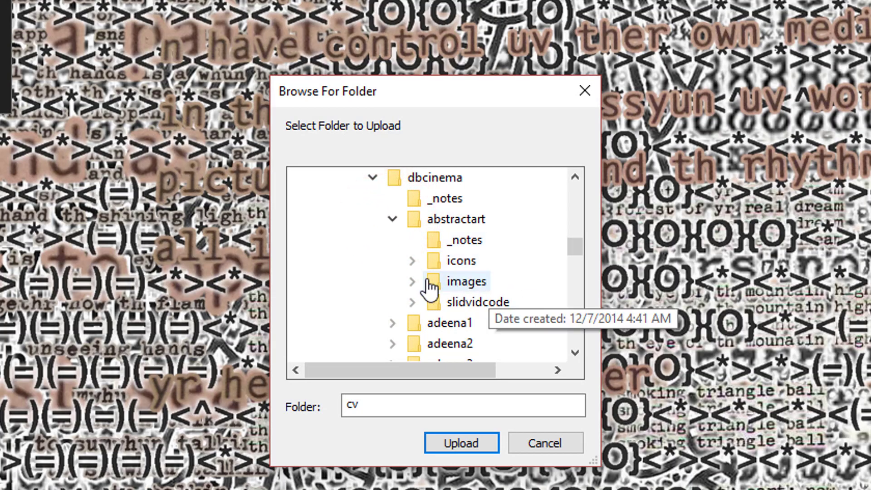
click(414, 281)
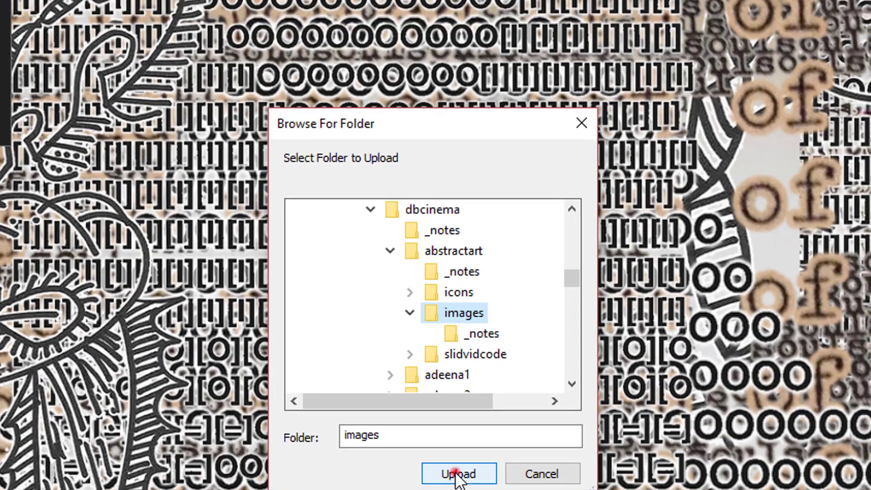
click(458, 442)
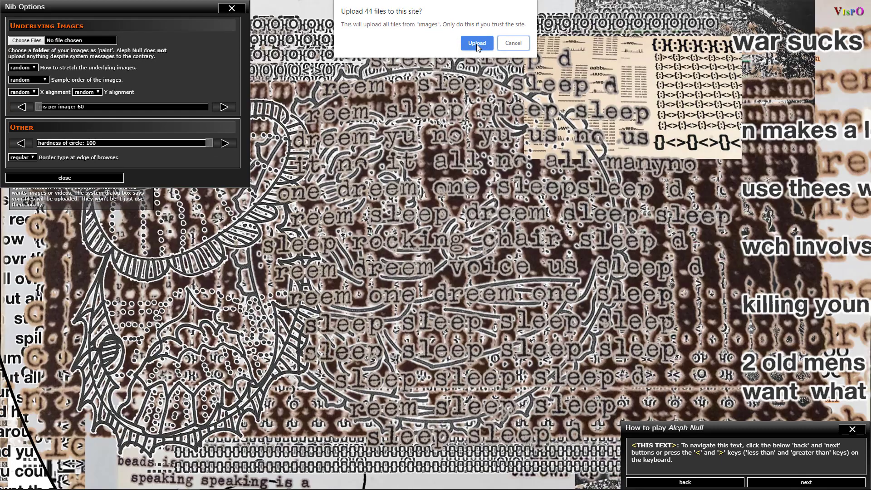
click(476, 43)
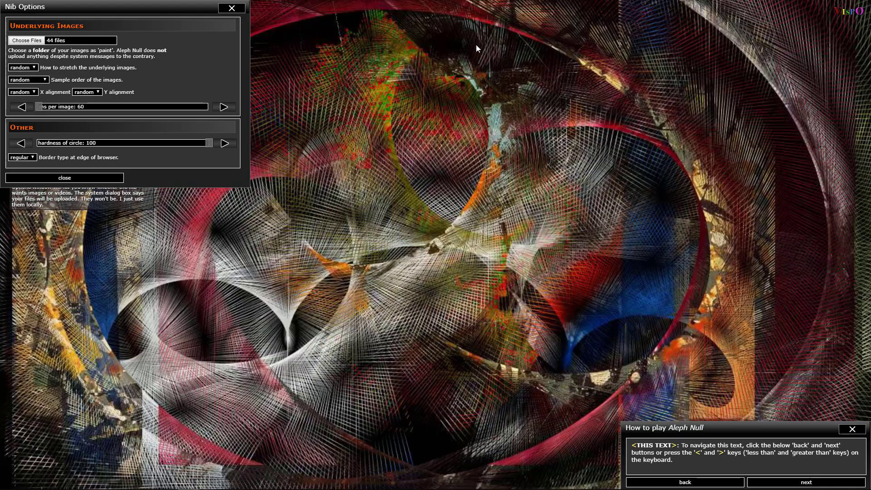
mouse_move(26, 43)
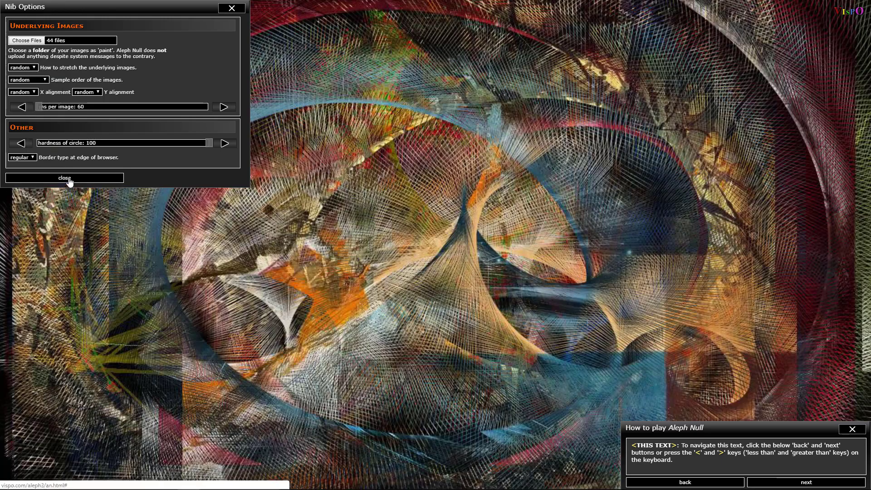
click(68, 180)
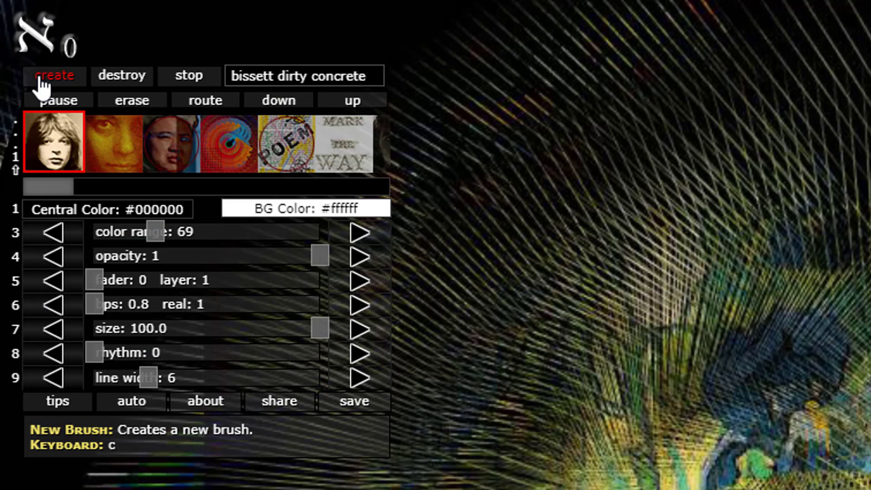
Create a second brush and switch editing to the bissett dirty concrete brush and back to the Jim Leftwich brush.
click(40, 77)
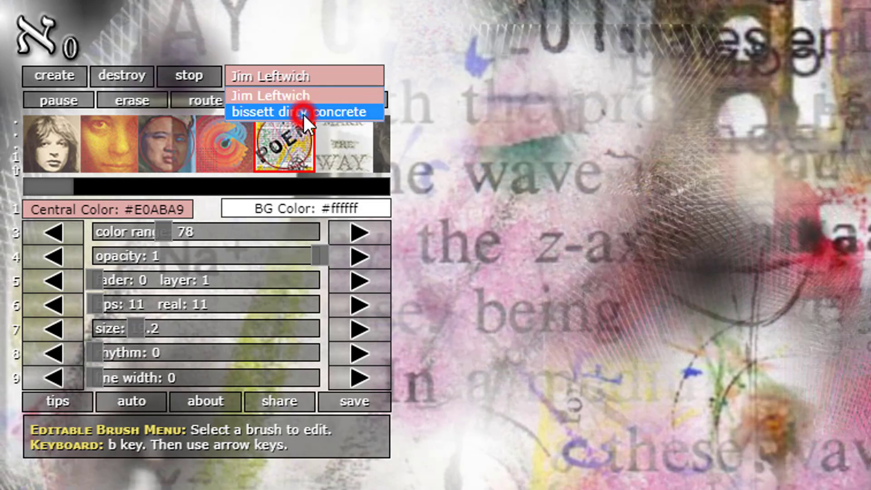
click(303, 115)
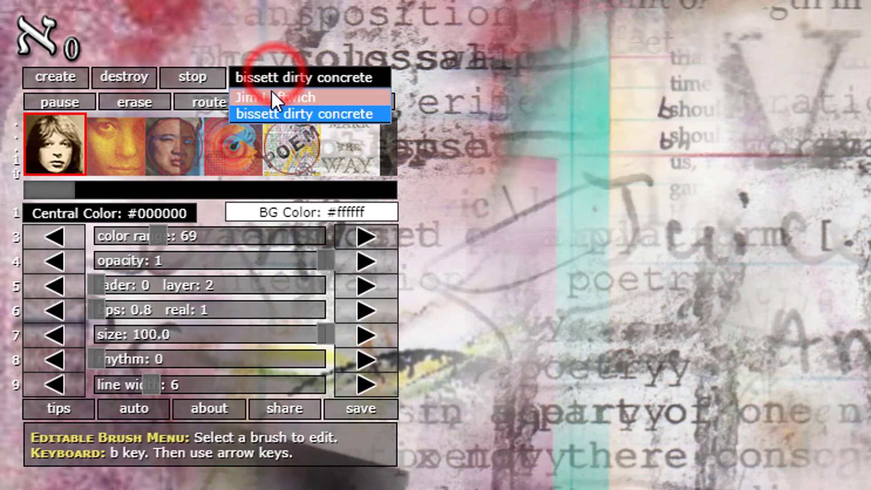
click(273, 95)
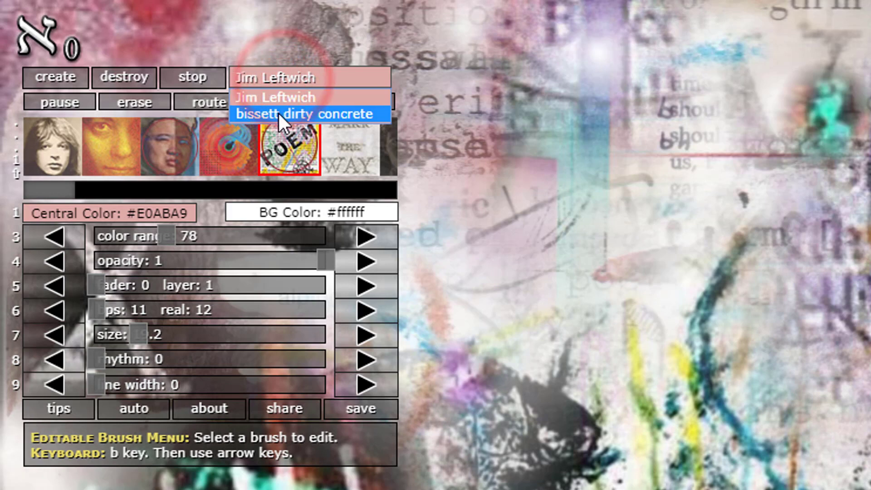
Make bissett dirty concrete the editable brush and raise it to the next layer.
click(278, 113)
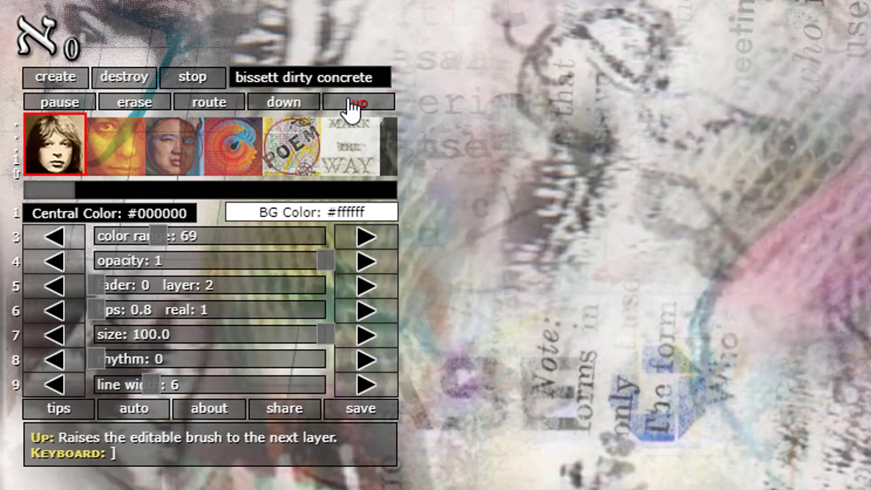
click(344, 109)
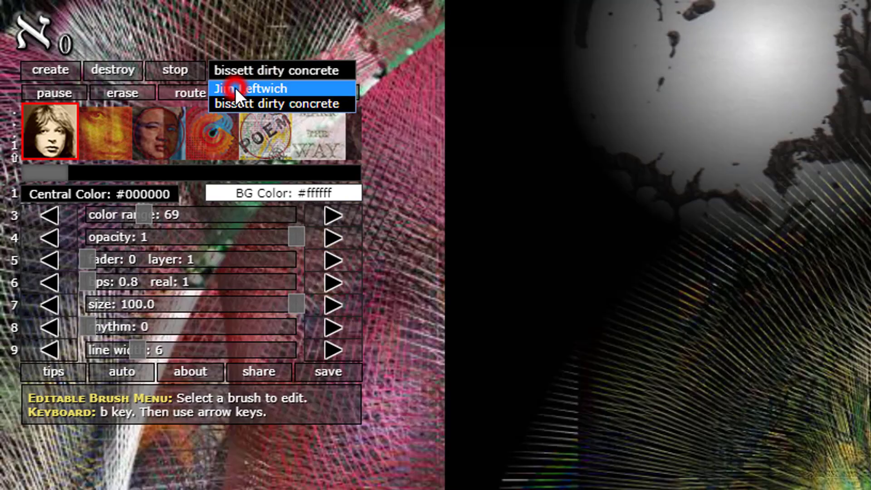
Select the Jim Leftwich brush for editing and delete it.
click(235, 88)
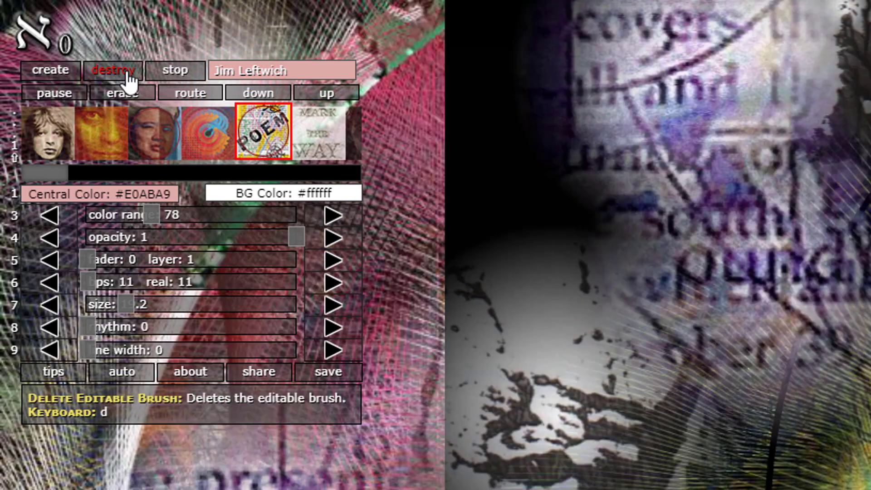
click(114, 71)
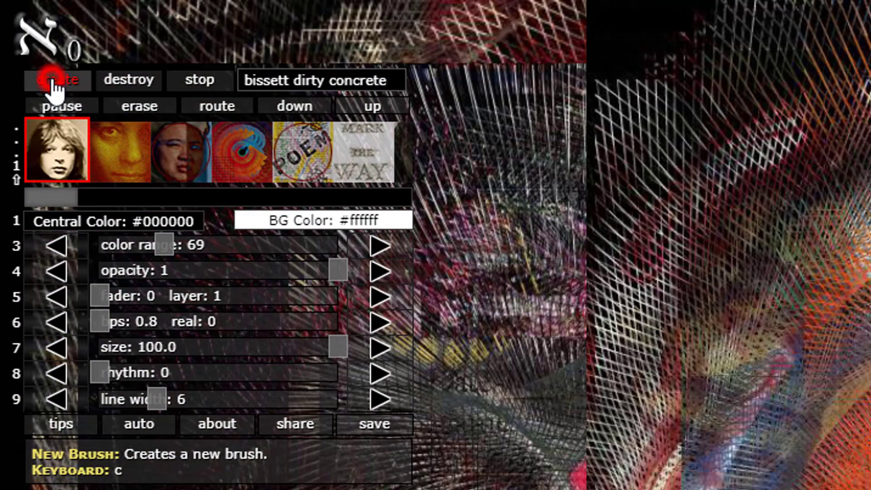
Create a new brush with the bissett paintings nib and raise it one layer.
click(53, 79)
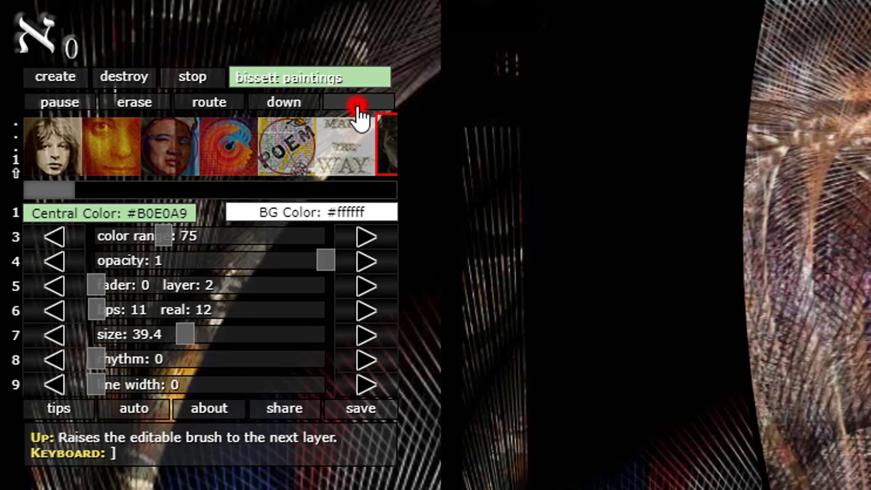
click(361, 117)
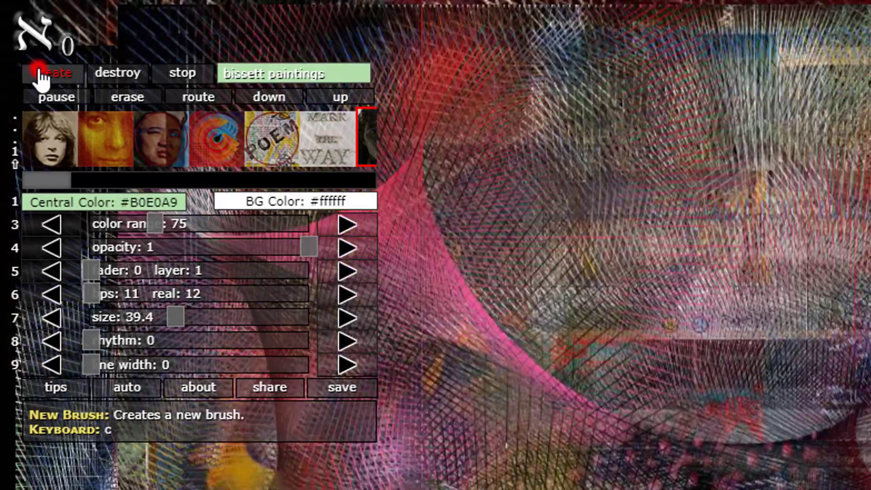
Create another brush that paints with the Dan Waber nib.
click(40, 72)
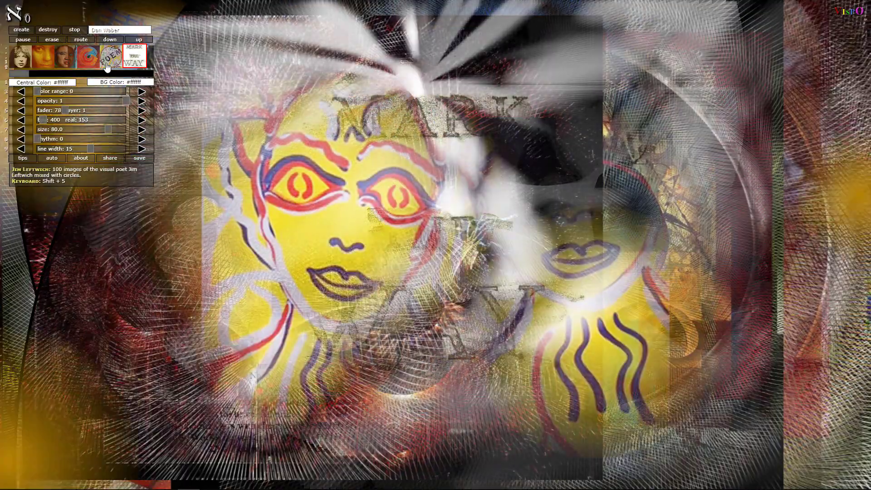
mouse_move(134, 56)
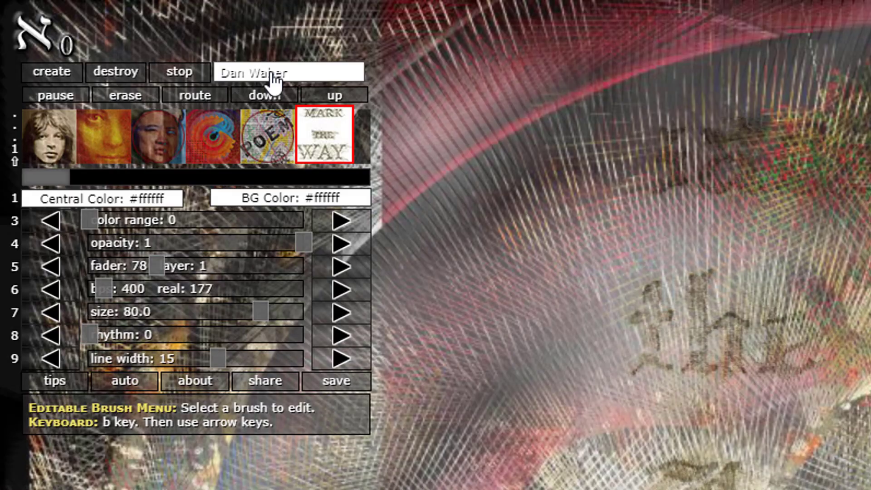
Switch the current brush from the Dan Waber nib to the Tangent nib.
mouse_move(329, 134)
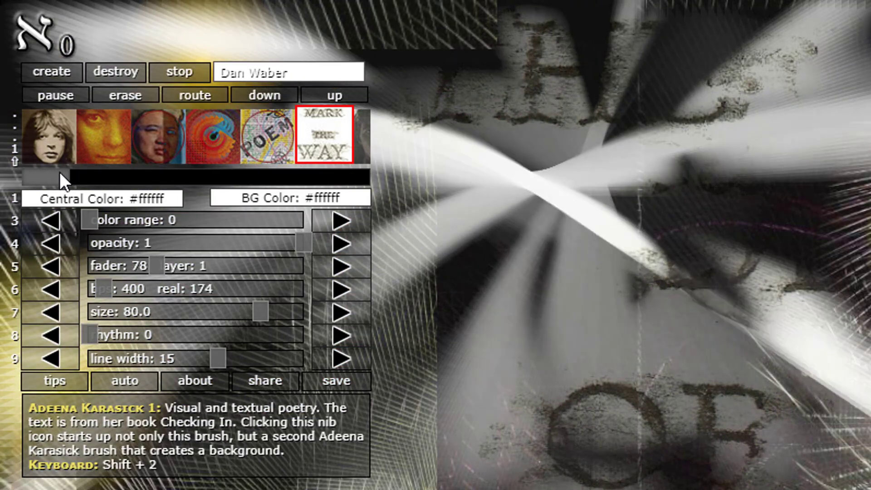
mouse_move(50, 173)
mouse_down()
mouse_move(291, 185)
mouse_move(243, 180)
mouse_up()
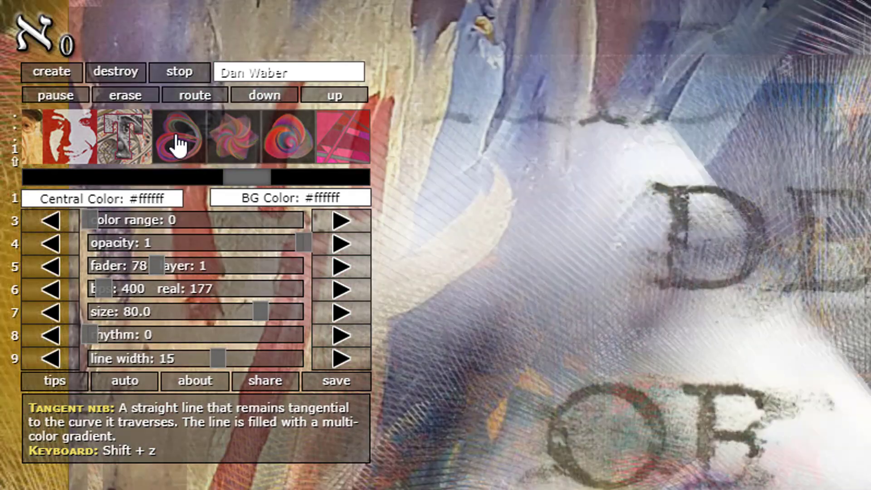
click(179, 144)
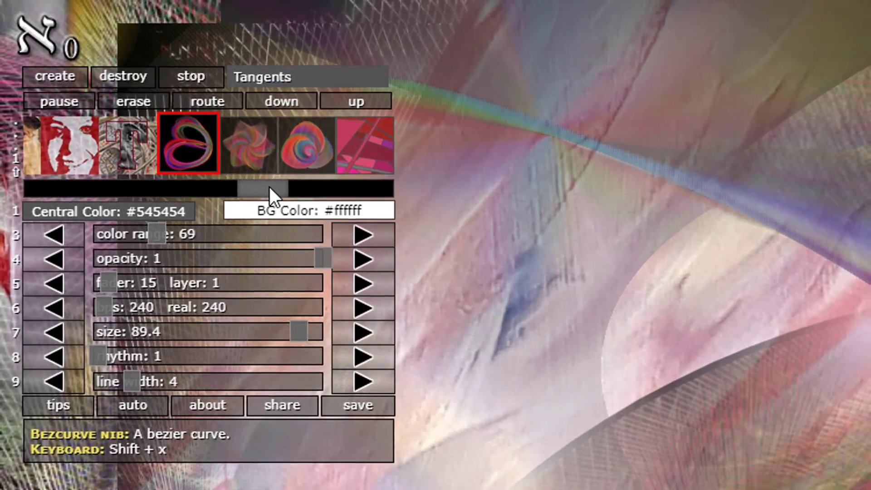
Browse through the available nibs and set the current brush to the Text-Image Brush nib.
click(106, 73)
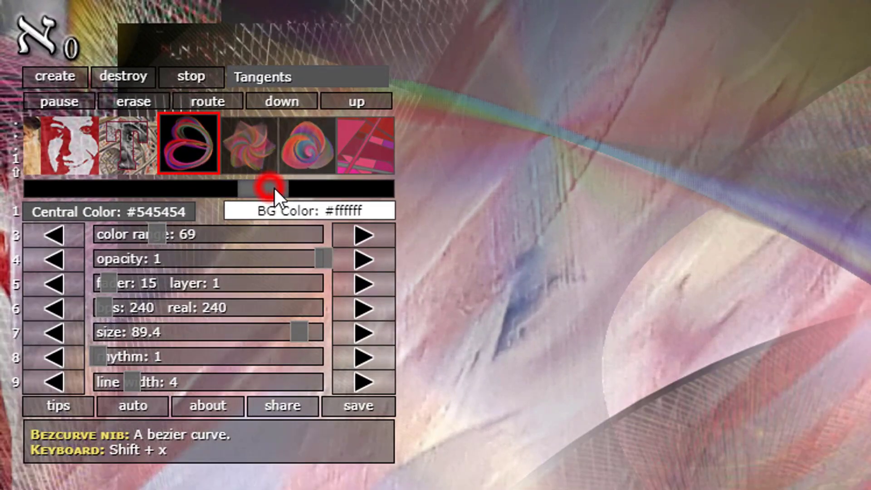
drag(274, 188, 317, 192)
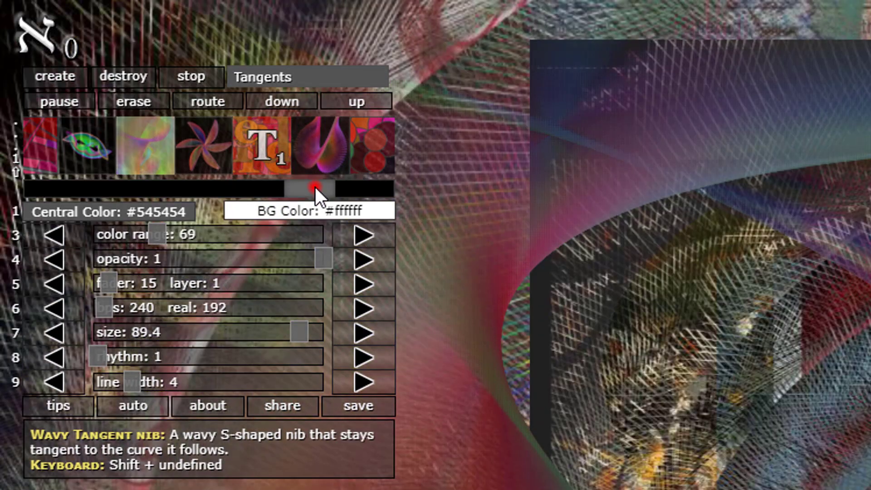
drag(315, 187, 250, 193)
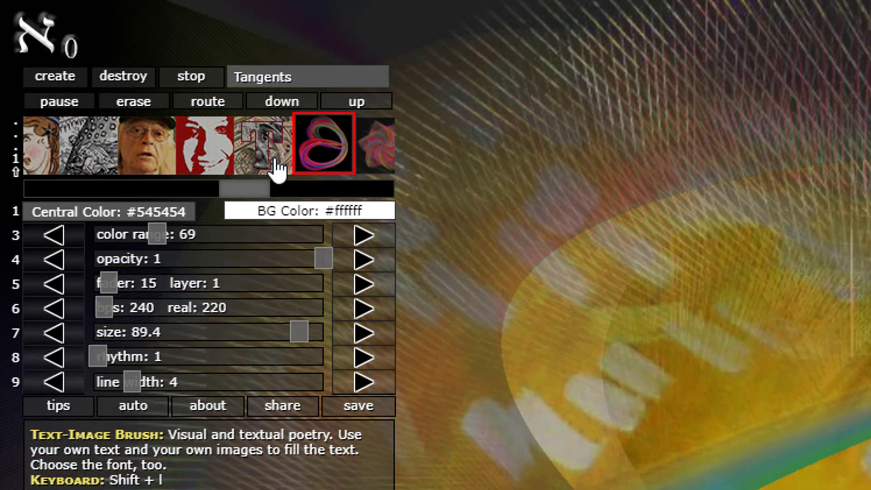
click(277, 167)
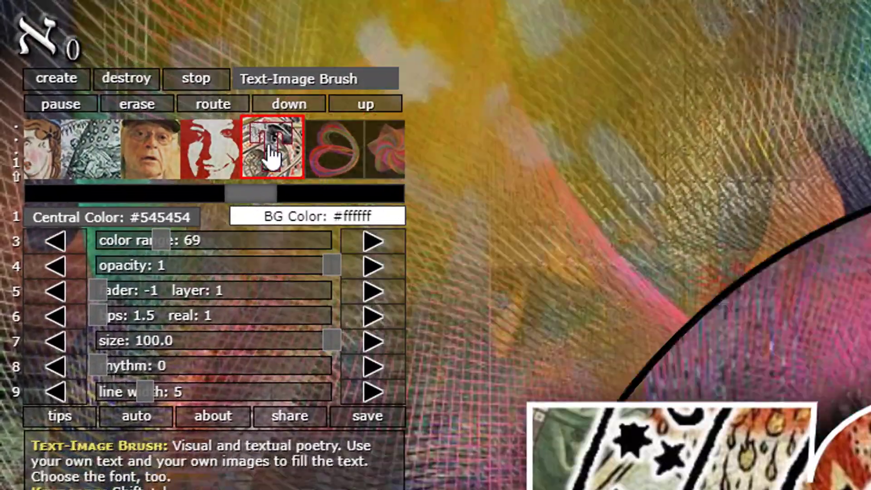
Open the Text-Image Brush's nib options, replace its text with "my text" and apply it to the brush.
click(102, 56)
click(271, 152)
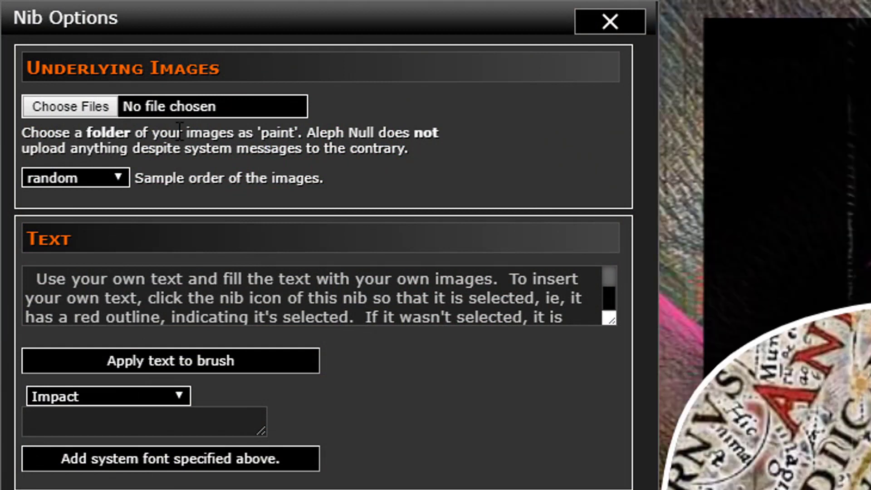
click(40, 276)
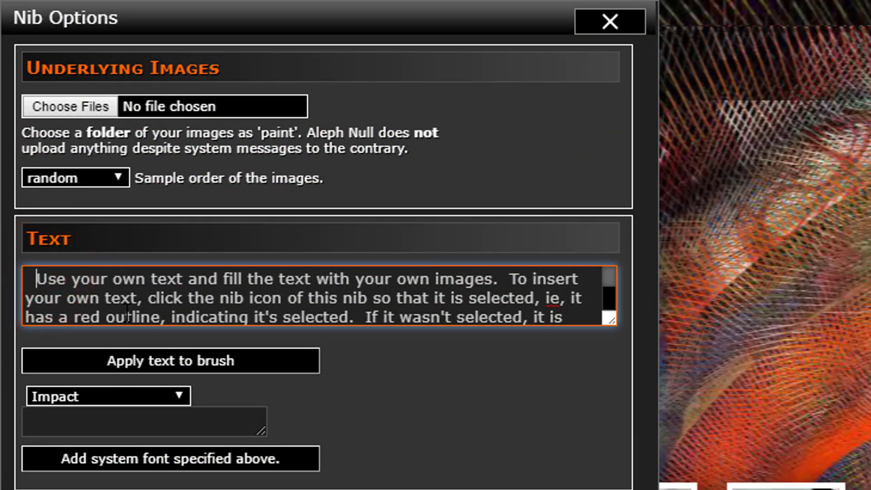
key(ctrl+a)
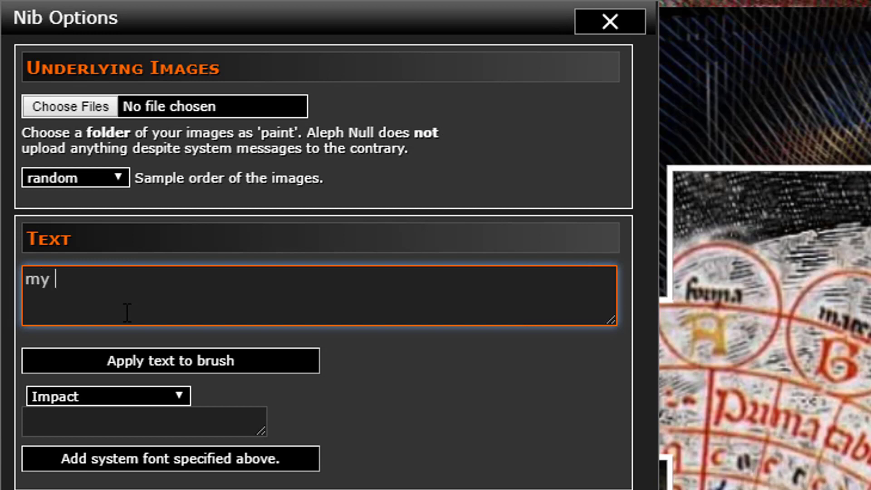
text(text)
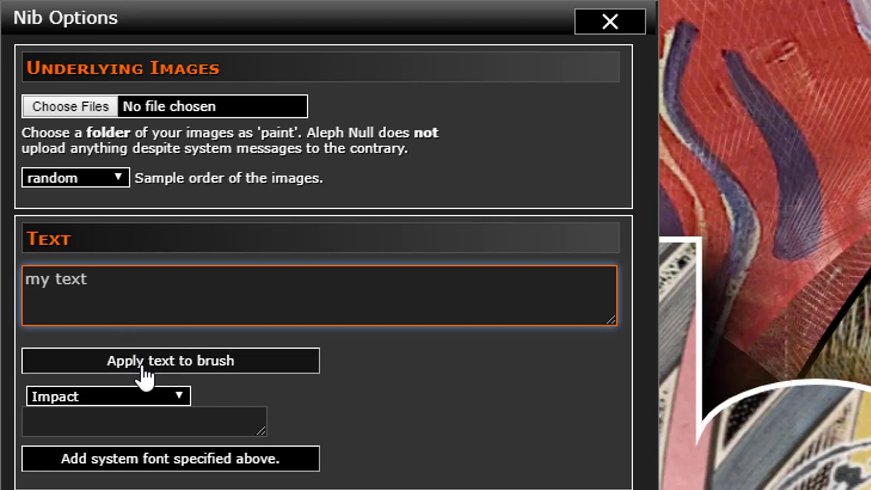
click(143, 369)
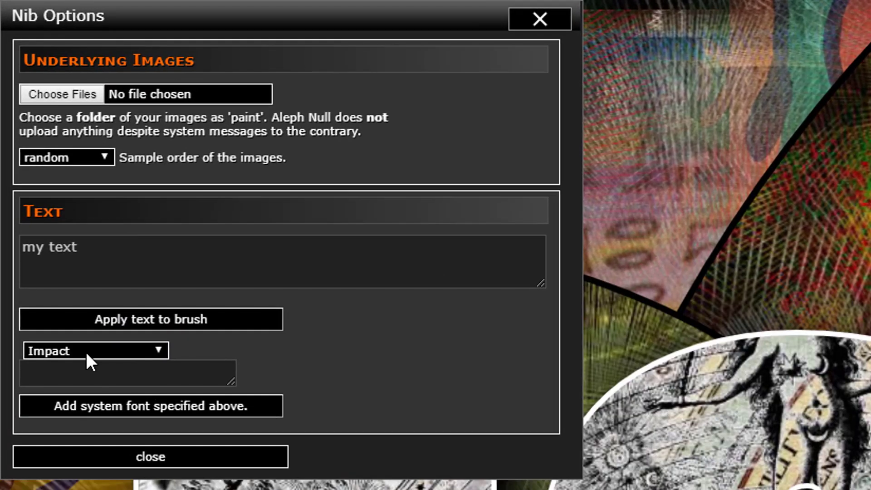
Look over the font choices for the brush text and the entry for adding a system font.
click(86, 353)
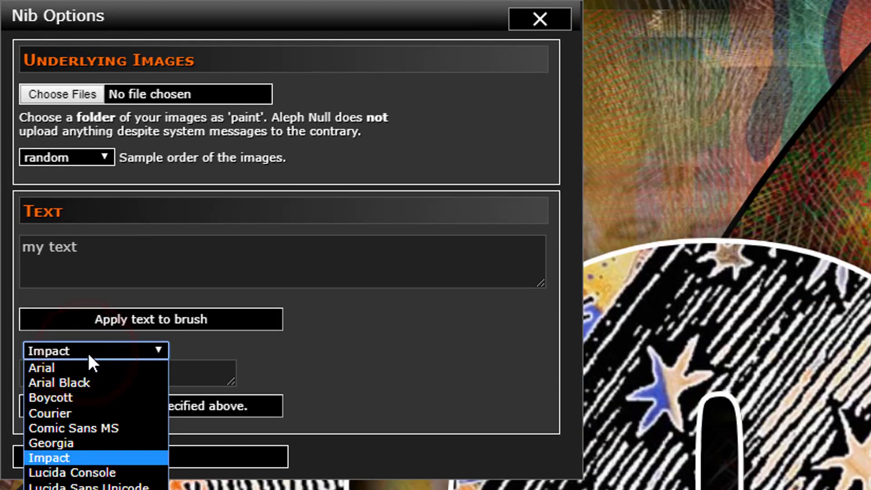
click(390, 342)
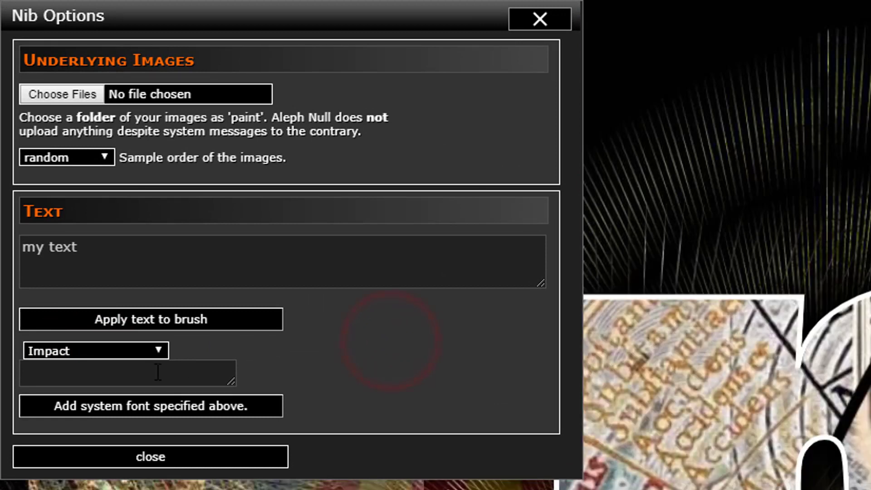
click(142, 377)
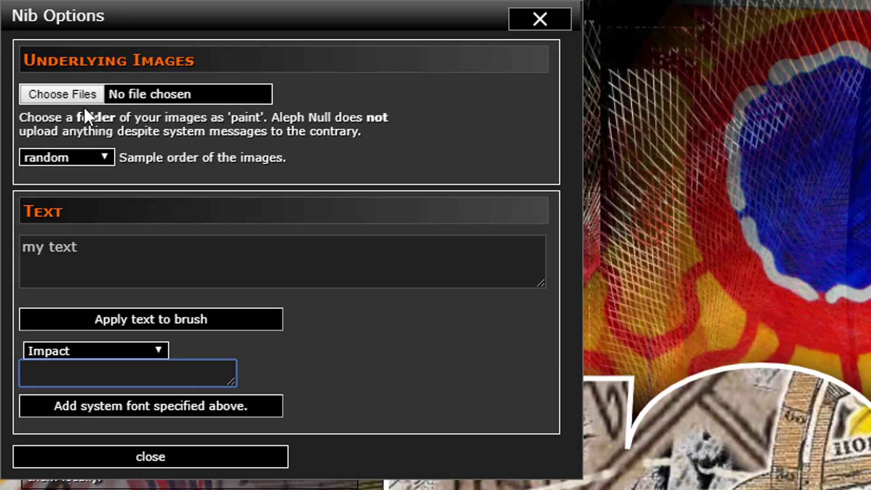
Load the images folder inside color1 as the text brush's underlying images, allow the upload and close the nib options.
click(69, 94)
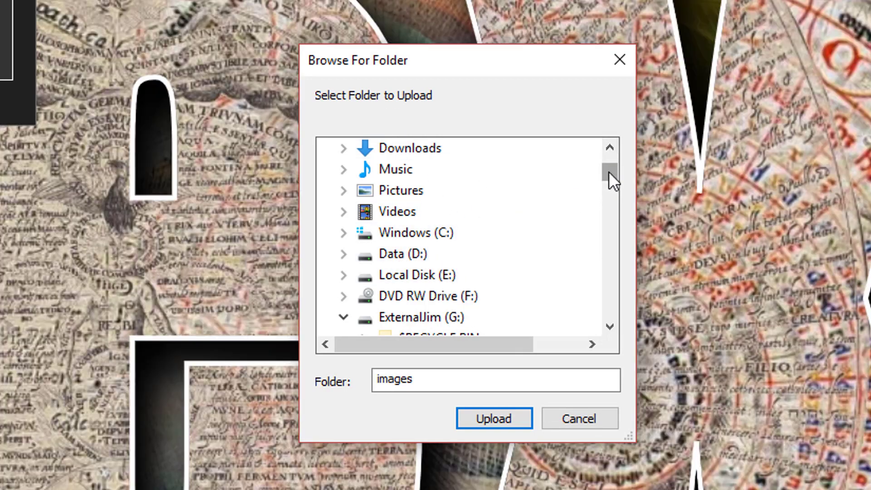
drag(609, 172, 609, 248)
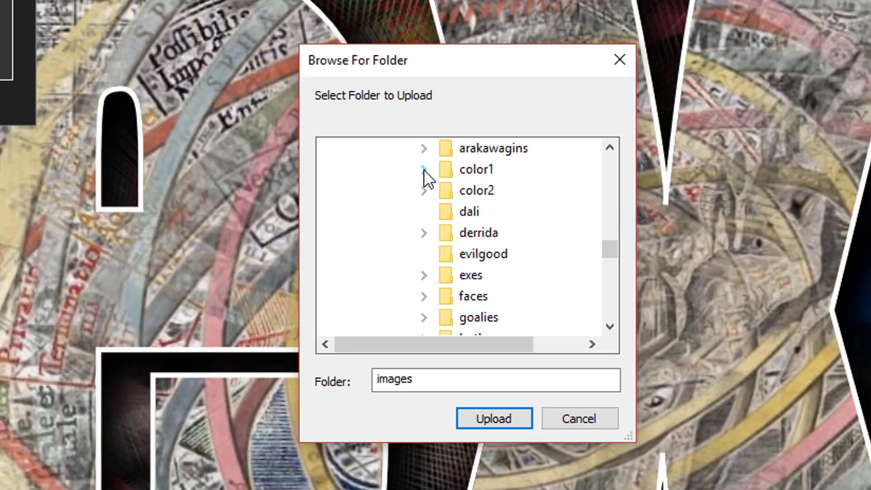
click(423, 170)
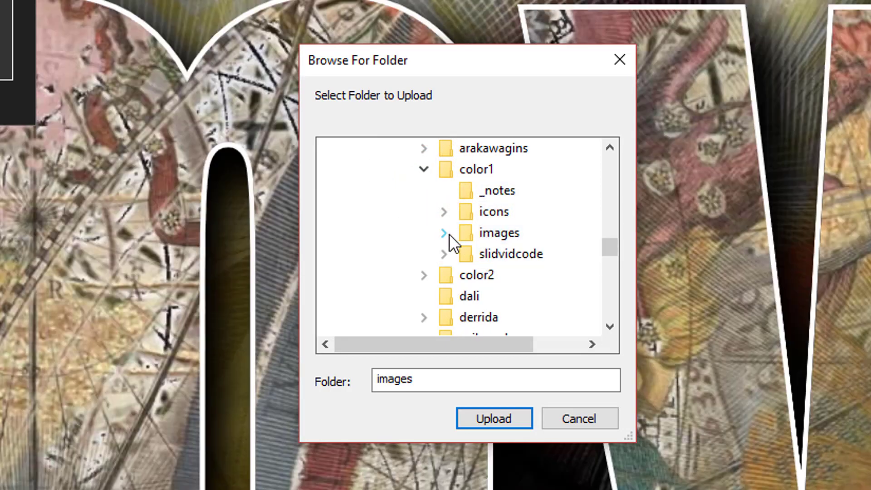
click(445, 233)
click(487, 229)
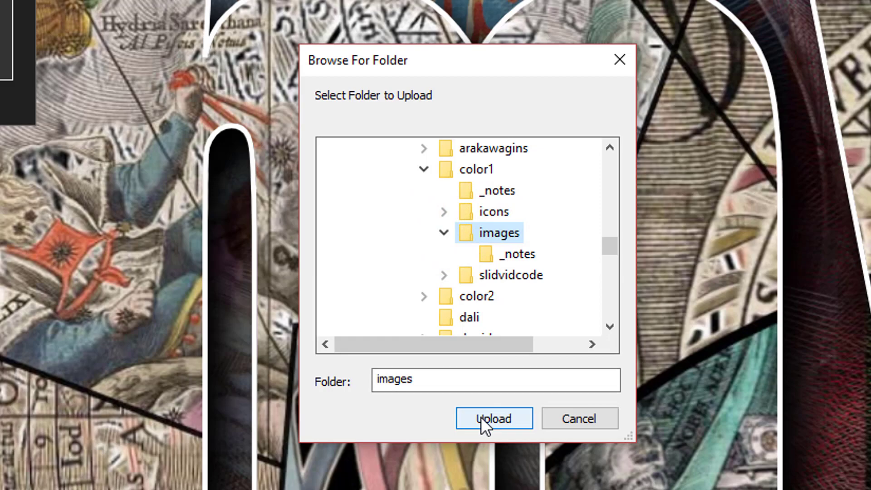
click(481, 418)
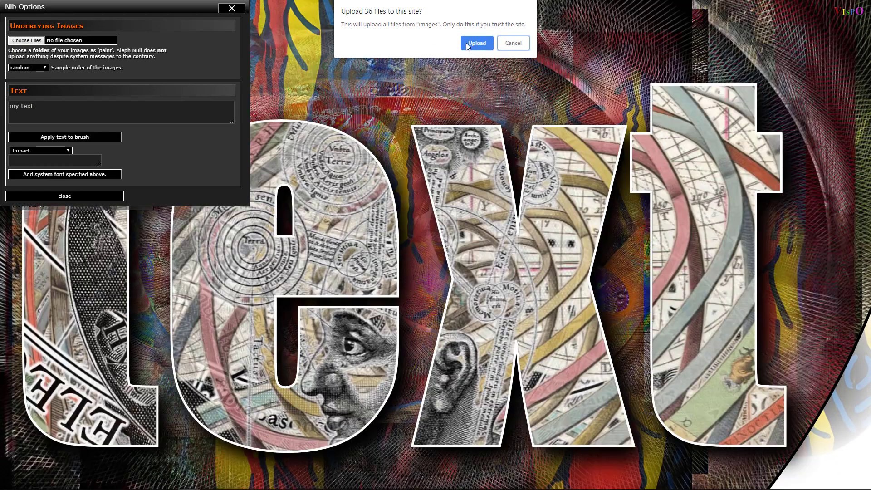
click(467, 43)
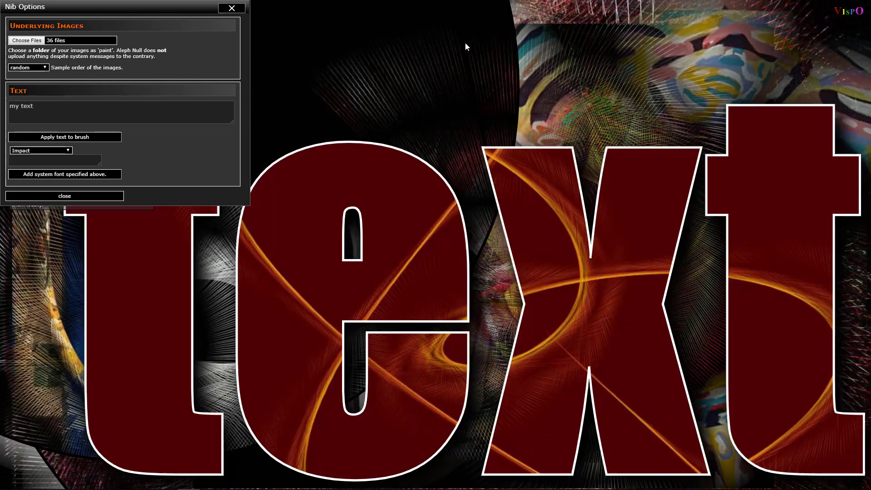
click(66, 196)
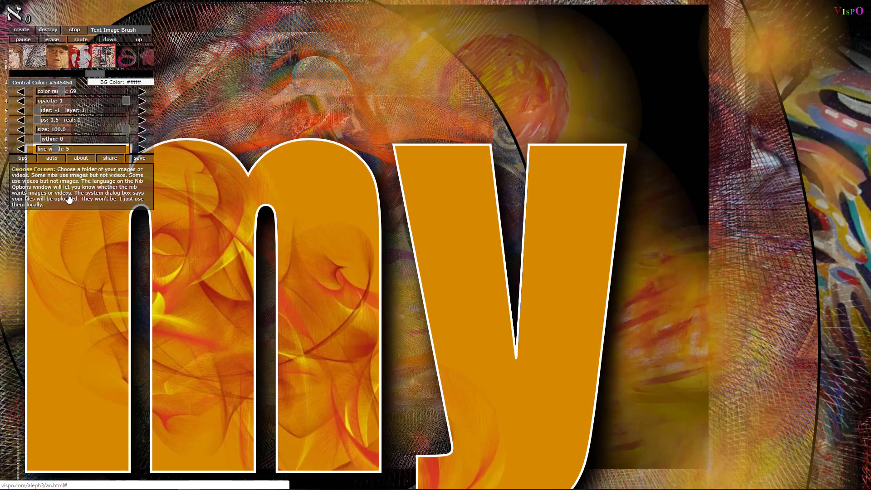